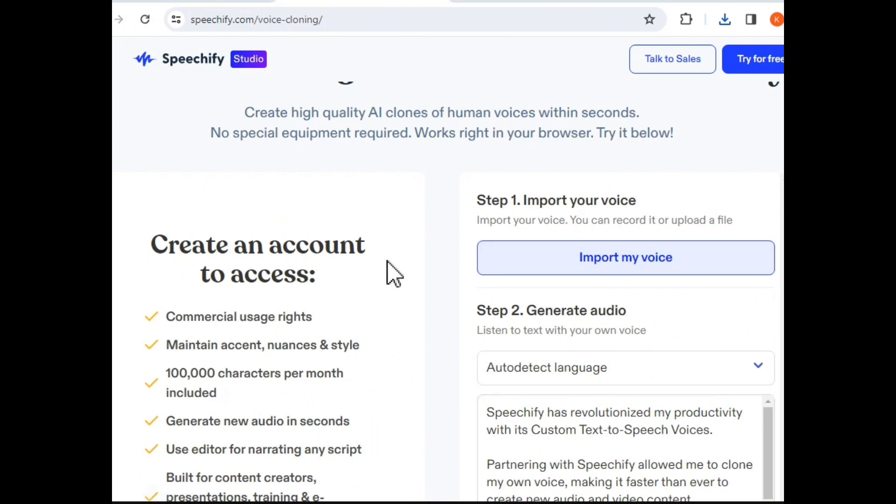
pyautogui.scroll(2, 504, 283)
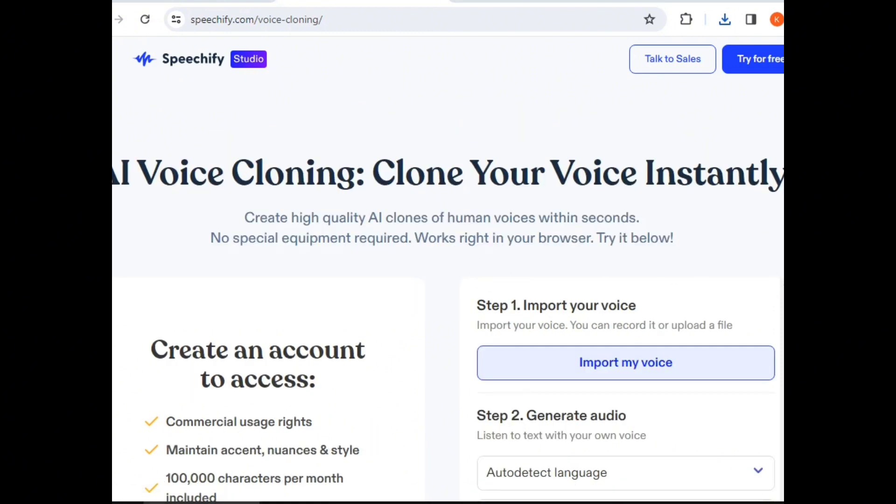
pyautogui.scroll(-20, 448, 280)
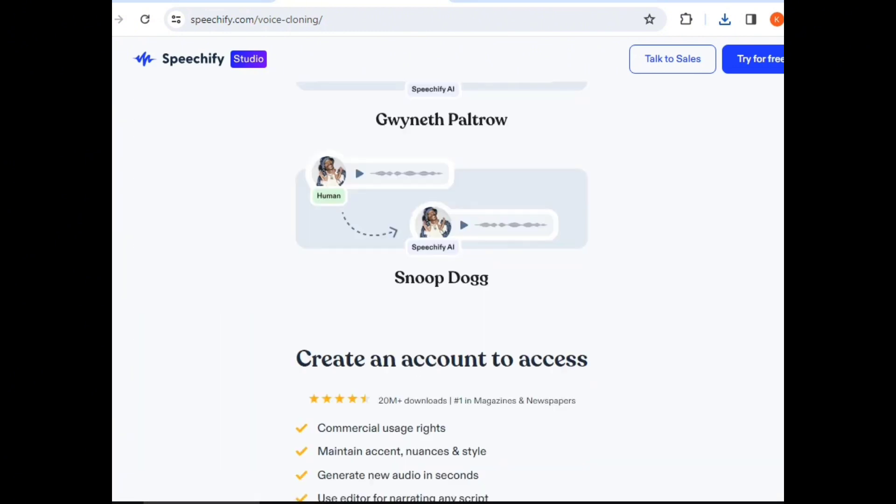
pyautogui.scroll(-15, 448, 294)
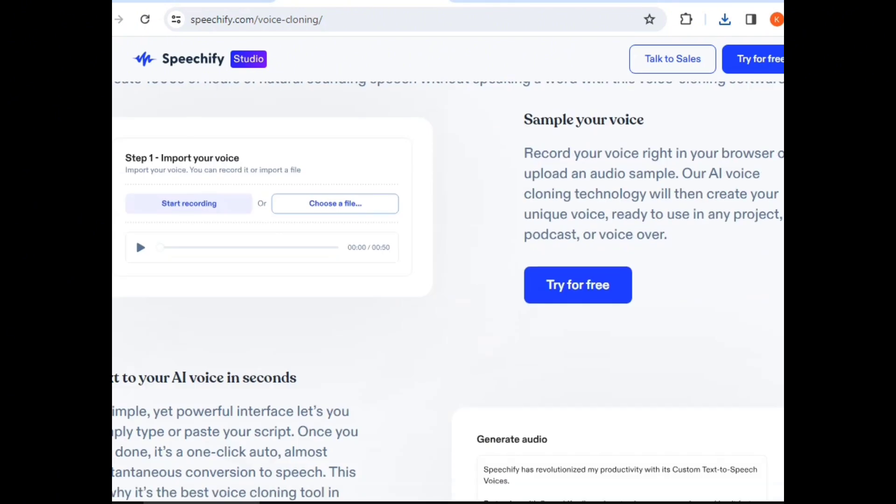
pyautogui.scroll(-12, 448, 291)
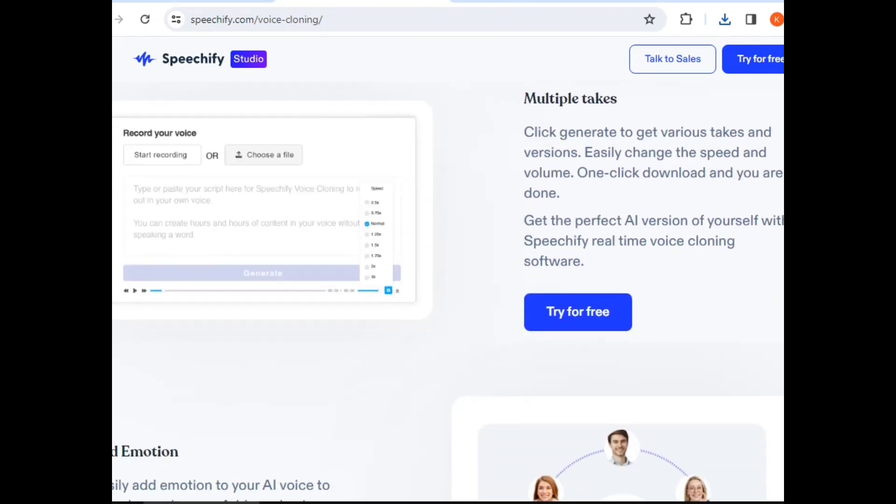
pyautogui.scroll(-12, 448, 291)
pyautogui.scroll(4, 448, 291)
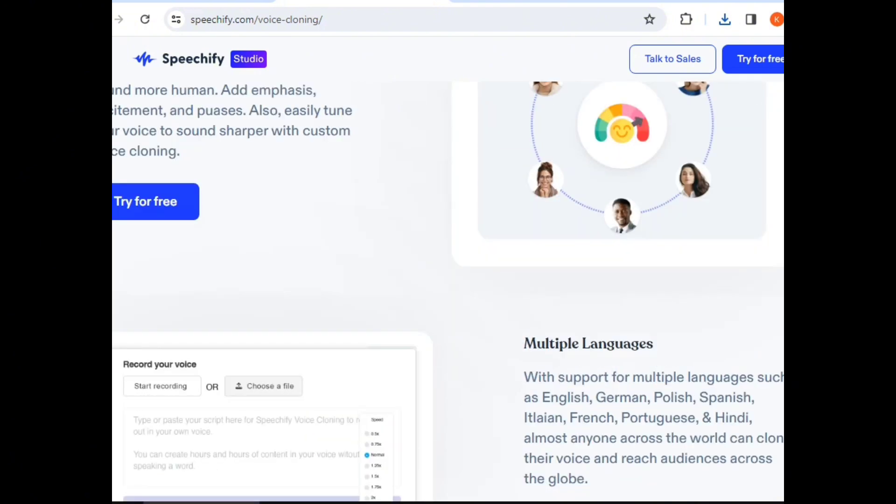
pyautogui.scroll(12, 448, 292)
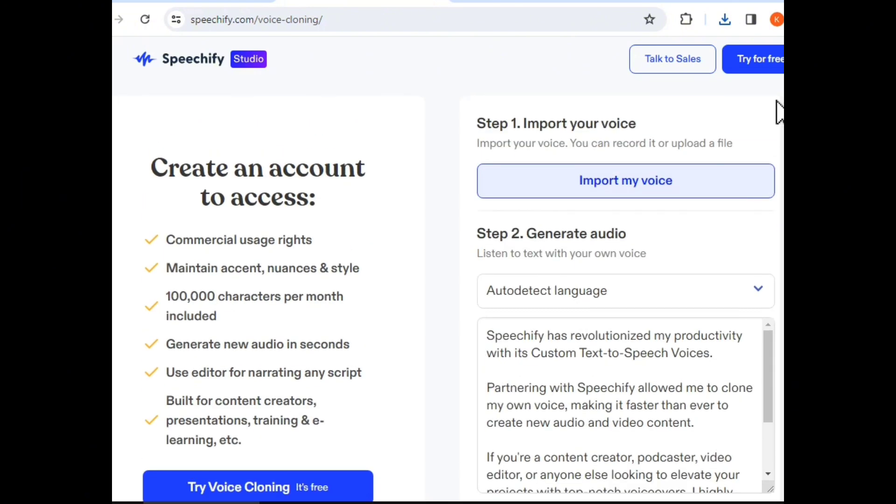
# Import AUD-20240125-WA0005.mp3 from the Downloads folder as the voice sample.
pyautogui.click(620, 191)
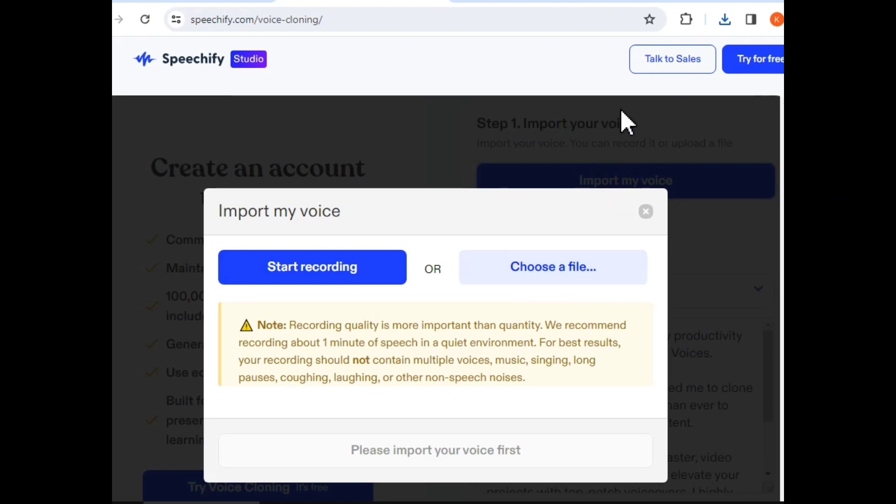
pyautogui.click(562, 269)
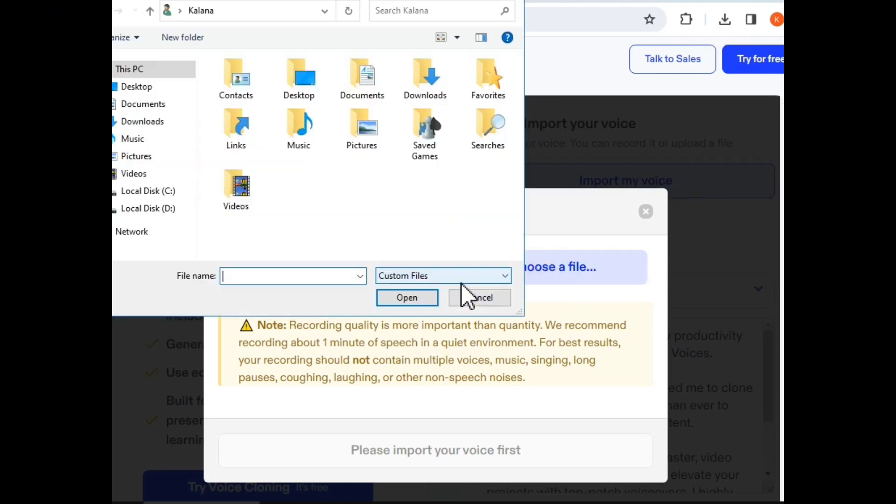
pyautogui.click(143, 120)
pyautogui.click(252, 103)
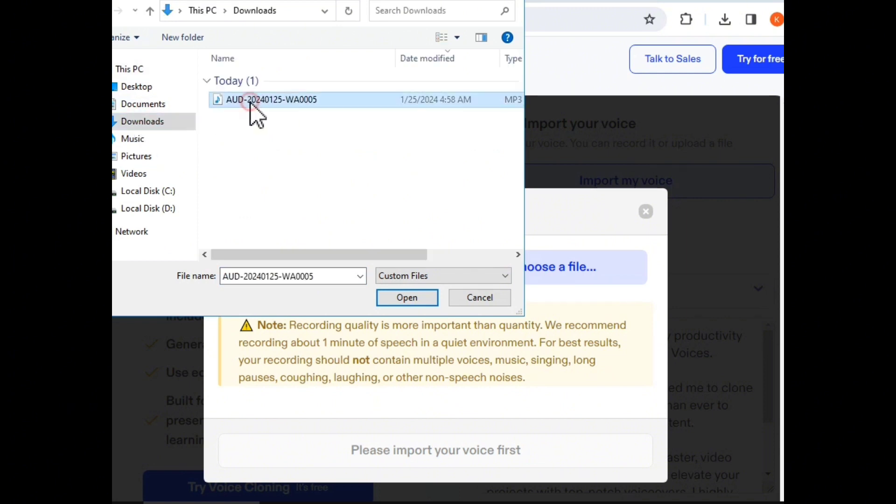
pyautogui.click(412, 297)
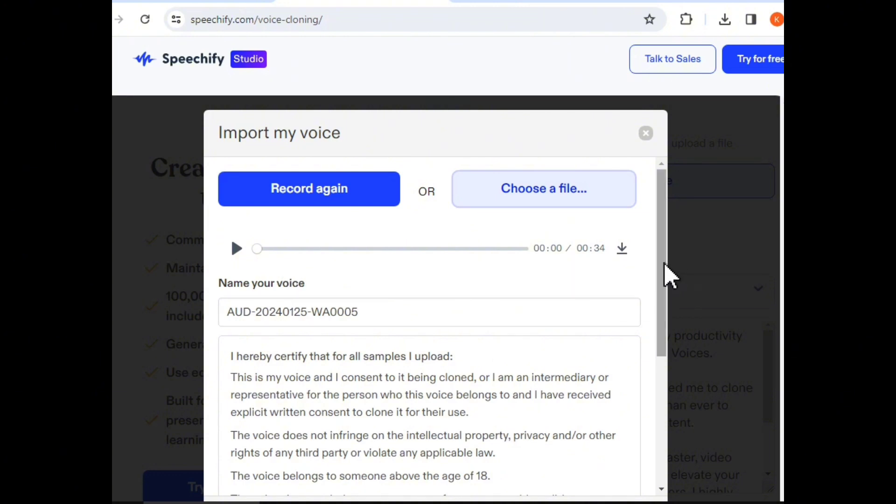
# Sign the voice-cloning consent form with your full name and accept the terms.
pyautogui.moveTo(663, 272); pyautogui.dragTo(653, 415)
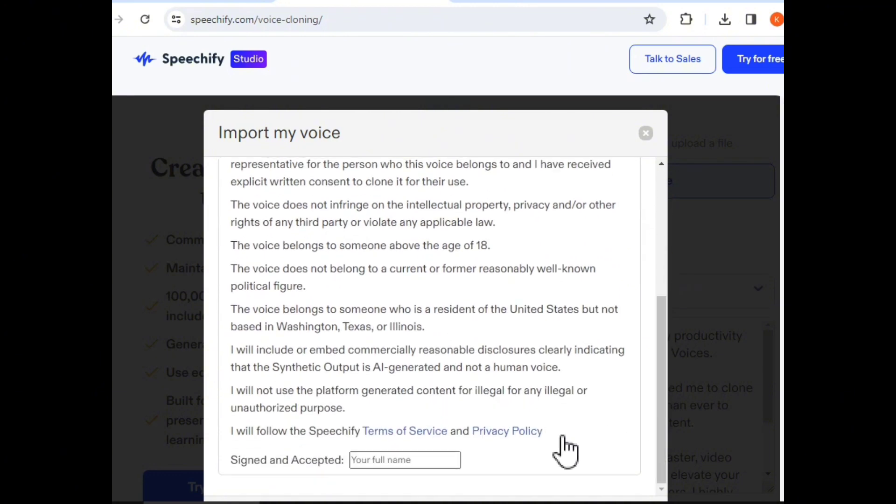
pyautogui.click(398, 461)
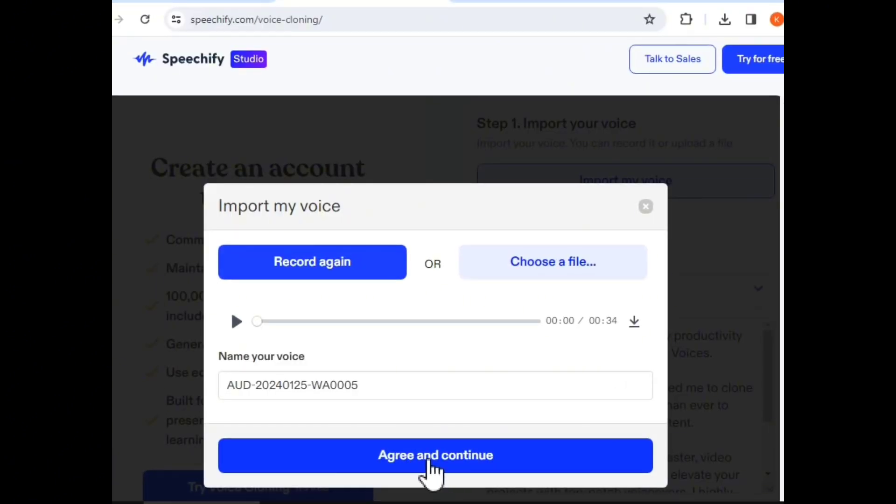
pyautogui.click(432, 460)
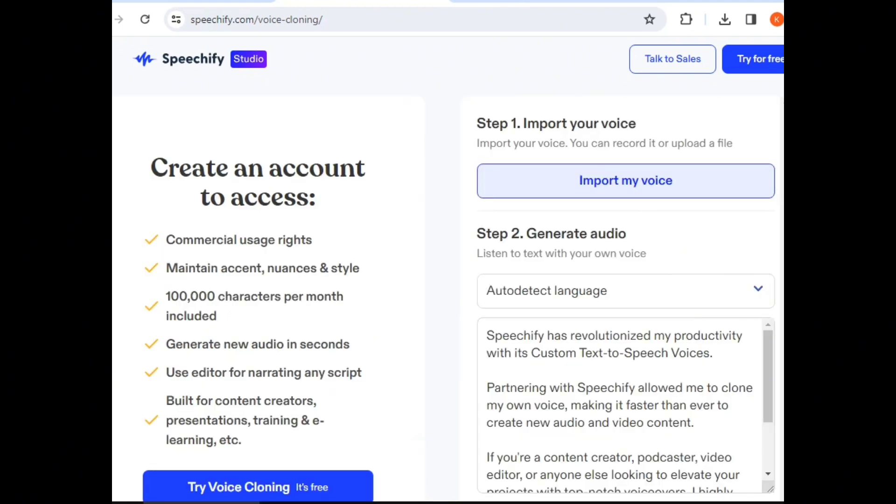
# Try Listen with your Cloned Voice, then sign up via Continue with Google using your account.
pyautogui.scroll(-4, 621, 280)
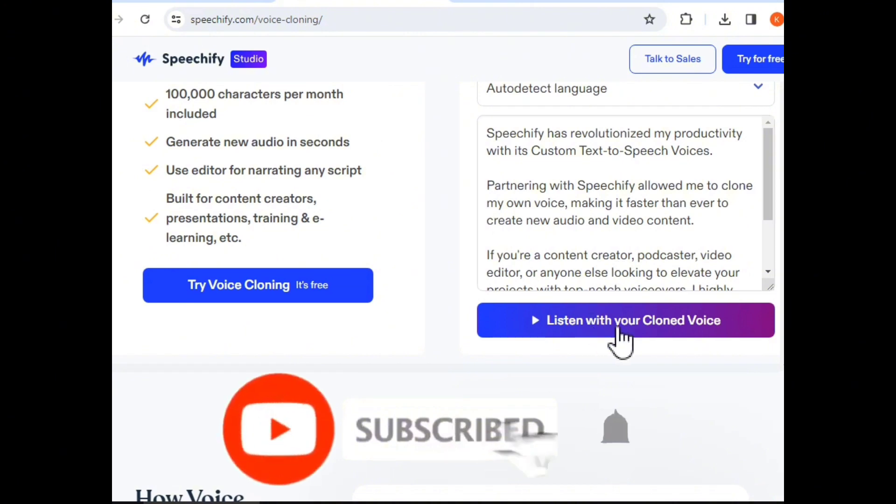
pyautogui.click(618, 329)
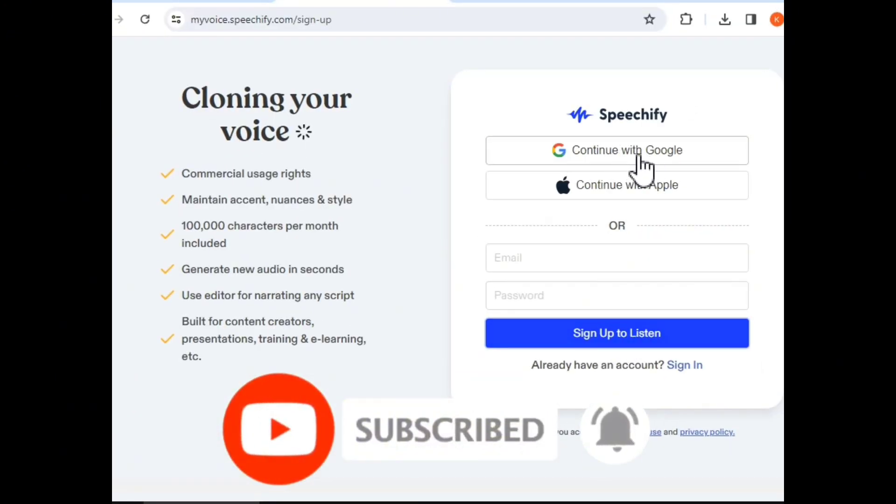
pyautogui.click(624, 157)
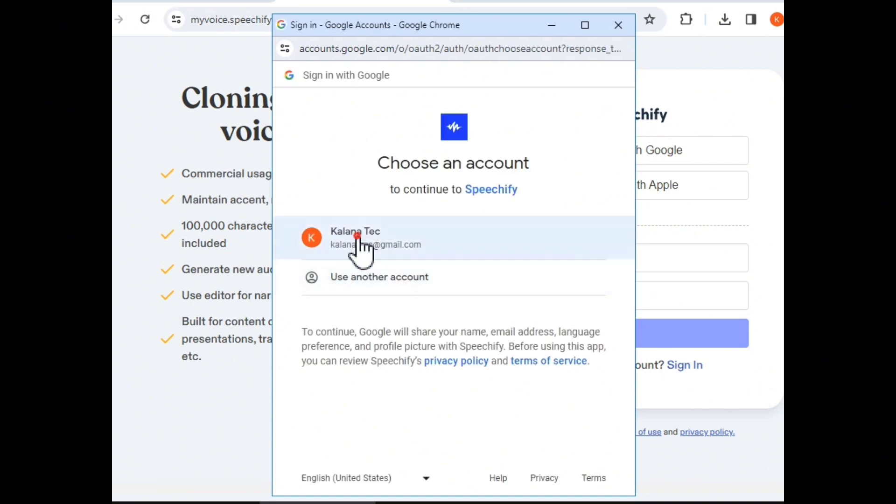
pyautogui.click(356, 235)
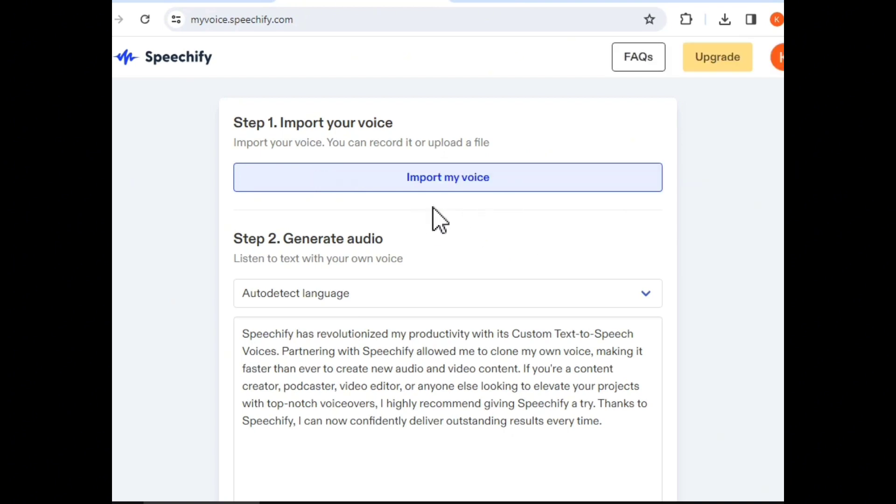
# Re-sign the consent with your name and agree, cloning the AUD-20240125-WA0005 voice.
pyautogui.click(426, 187)
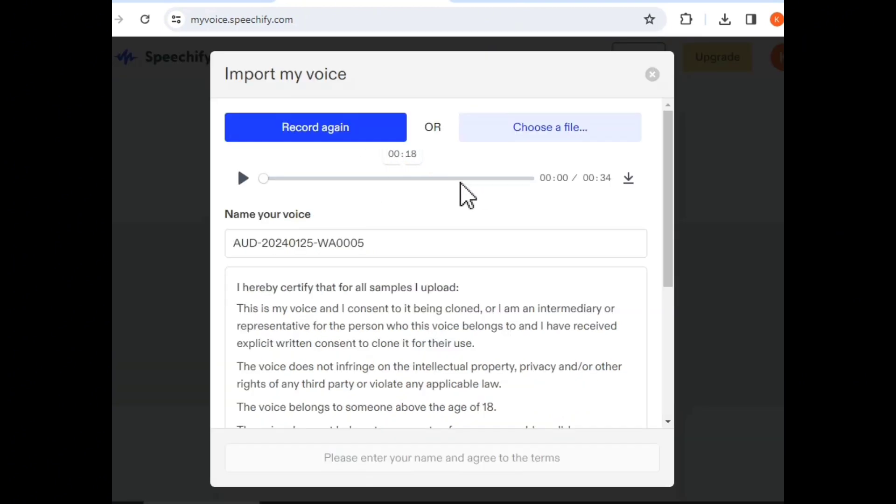
pyautogui.moveTo(672, 188); pyautogui.dragTo(679, 331)
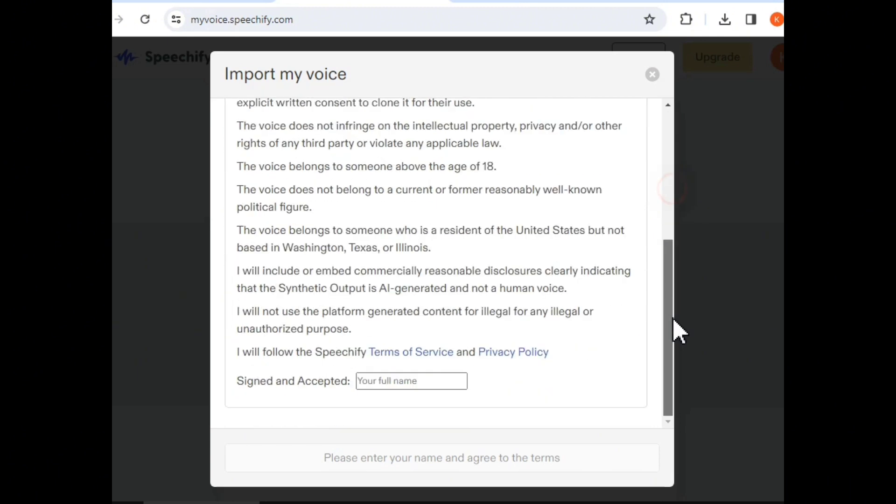
pyautogui.click(423, 382)
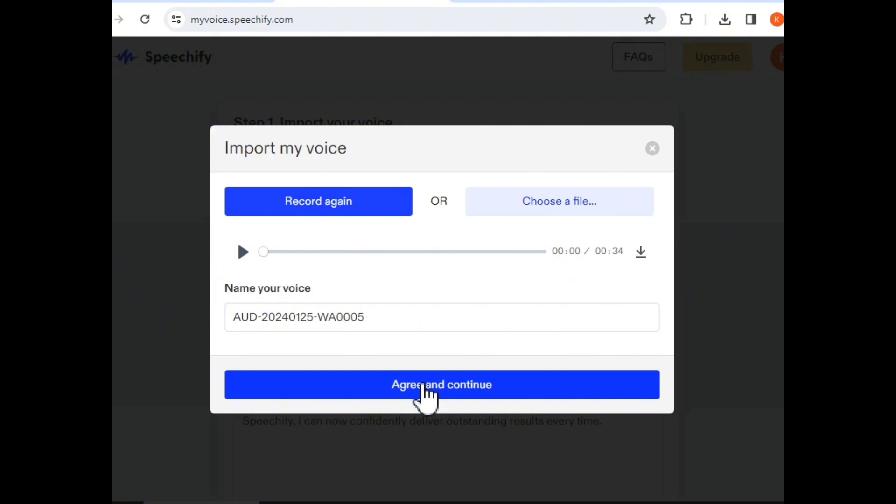
pyautogui.click(441, 391)
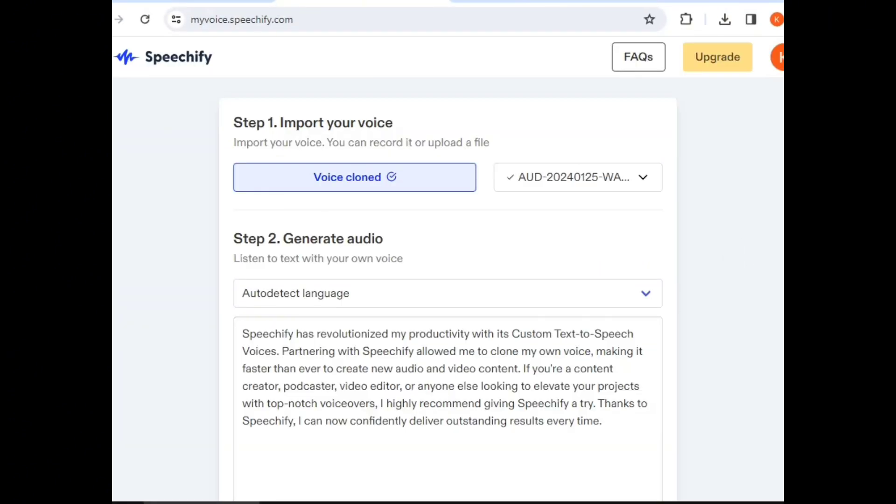
# Generate the sample paragraph in the cloned voice, dismiss the feedback survey, and play the 28-second clip.
pyautogui.scroll(-5, 682, 388)
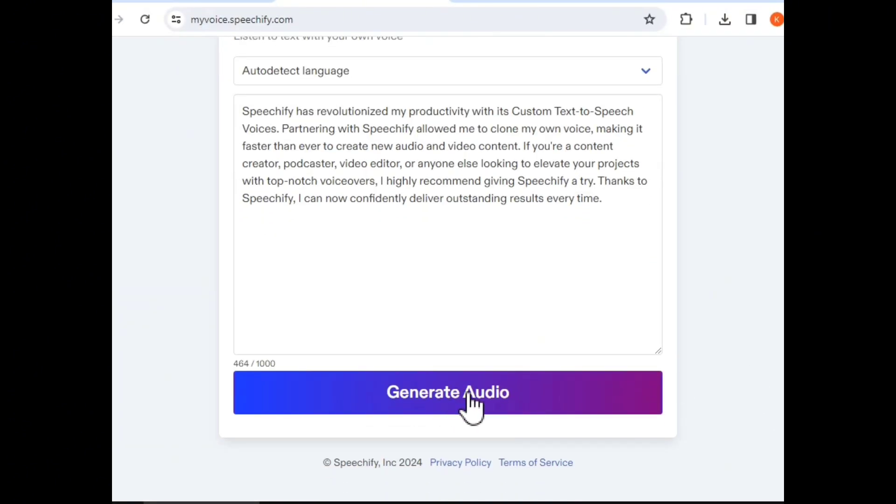
pyautogui.click(440, 396)
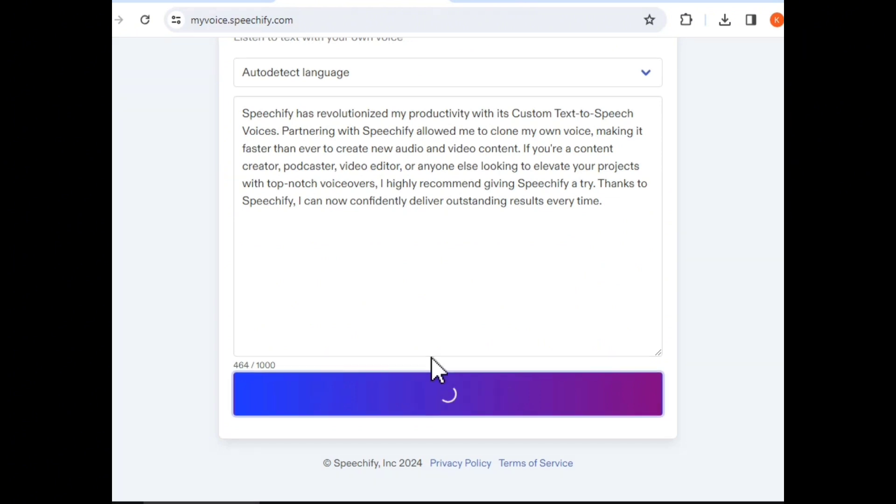
pyautogui.click(277, 434)
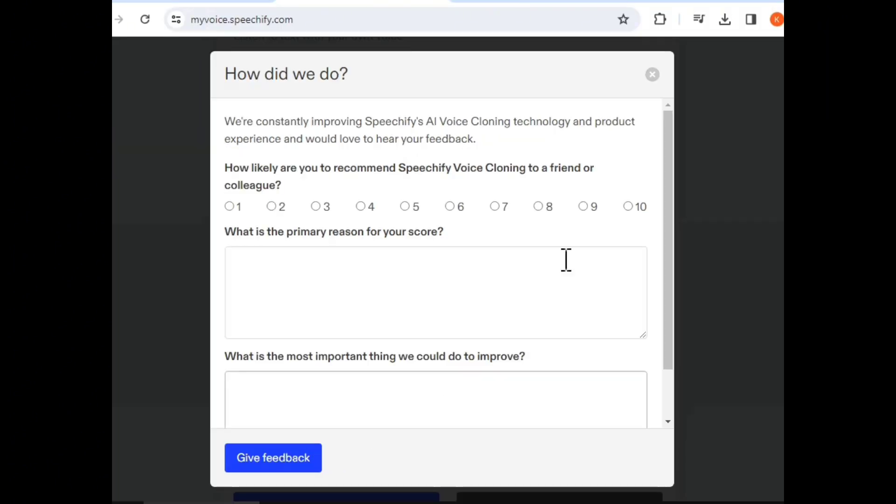
pyautogui.click(652, 74)
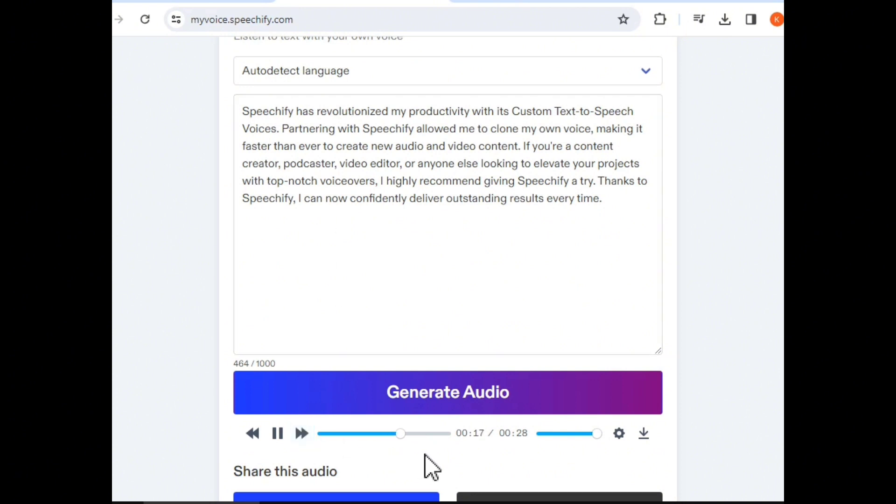
pyautogui.click(277, 434)
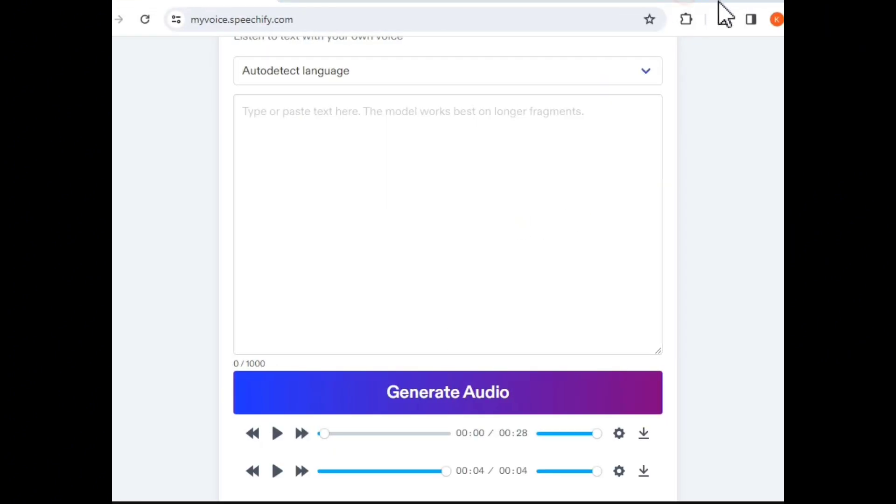
# Paste the 128-character Singlish self-introduction into the script box and generate its audio.
pyautogui.click(478, 222)
pyautogui.write('hai mama kalana ruchira ithin me wage aluth aluth videos balanna kamathi nam danma magee youtube channel eka subscribe karanna.')
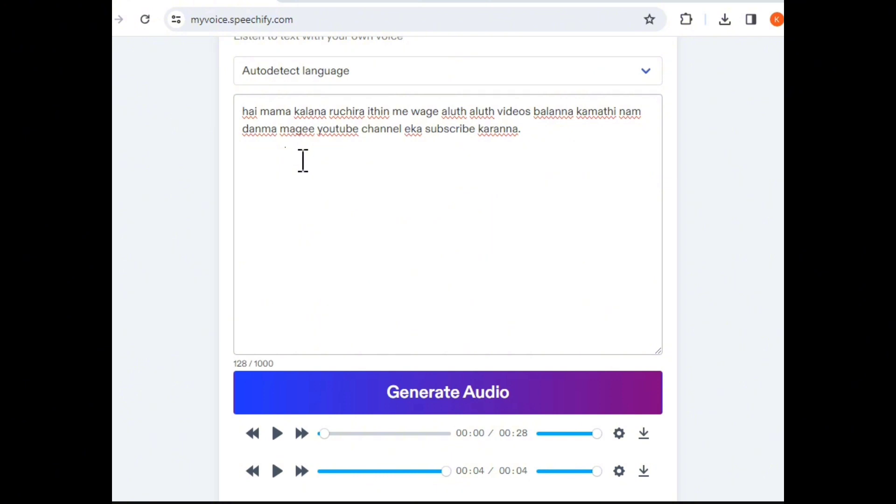
pyautogui.click(449, 408)
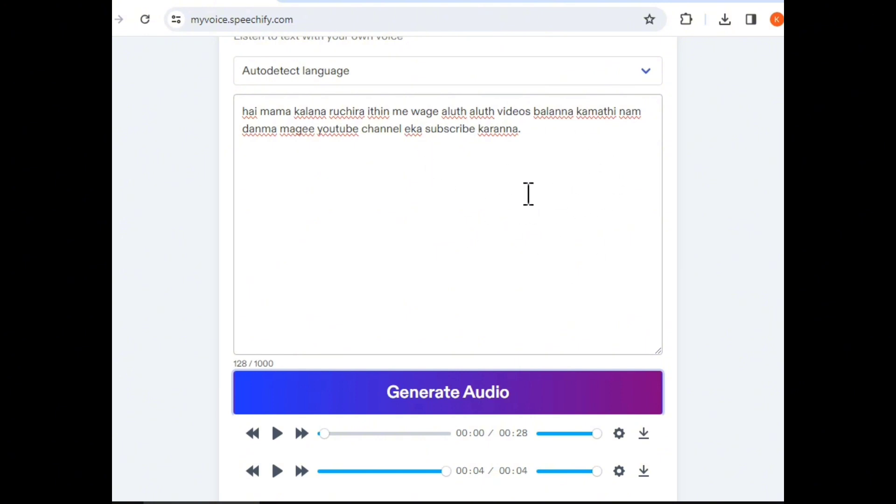
# Download the 28-second clip as a 333 KB speechify_cloned_voice MP3 file.
pyautogui.click(643, 434)
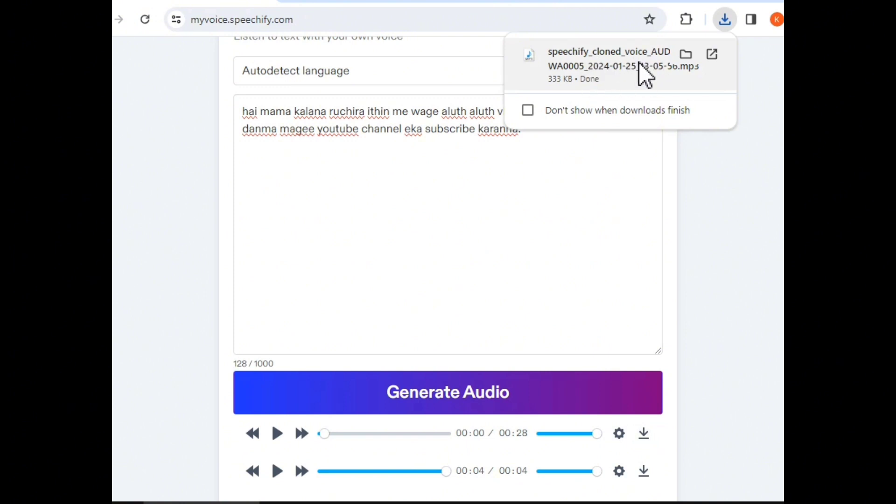
pyautogui.click(558, 173)
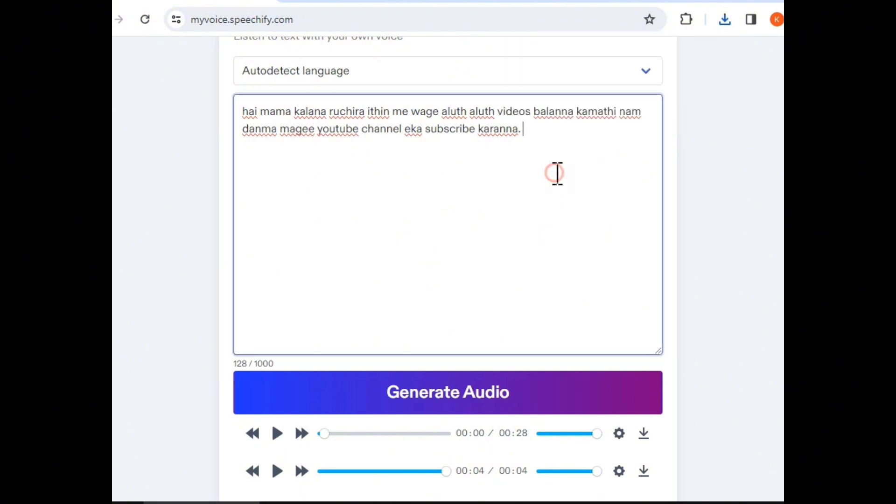